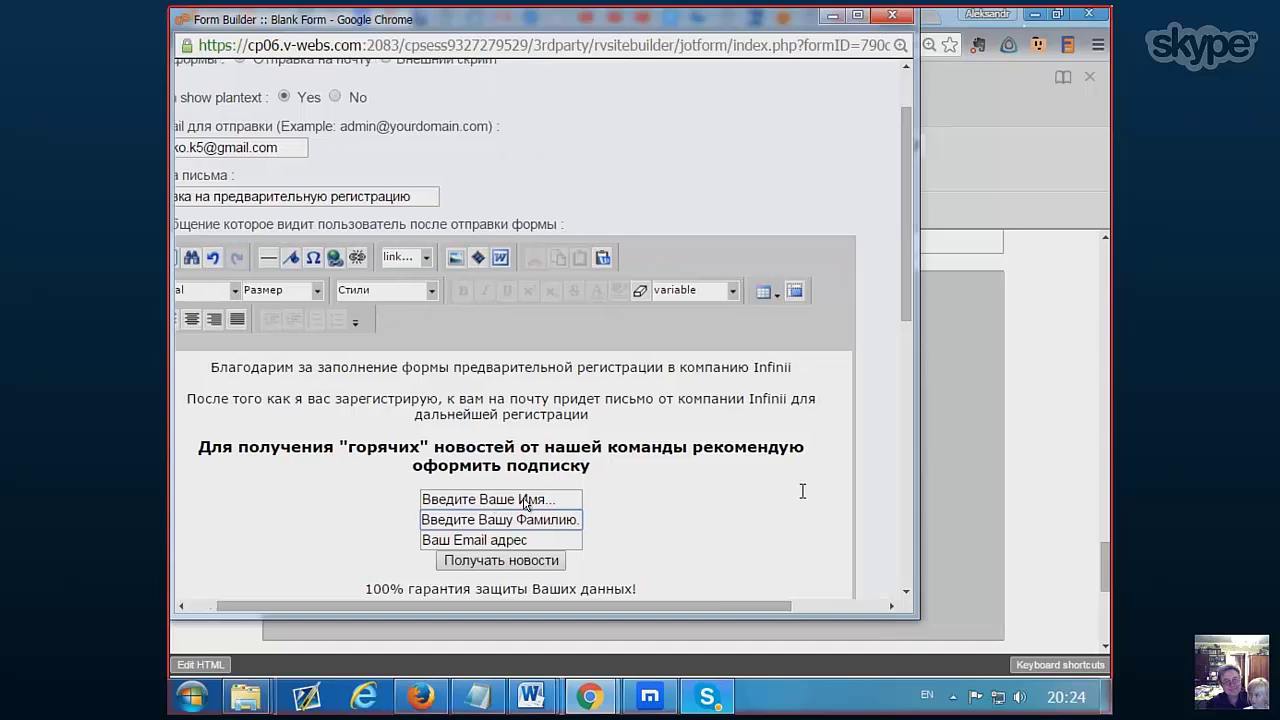
Try to remove the trailing dots from the first-name and surname placeholders in the message shown after form submission
key("BackSpace")
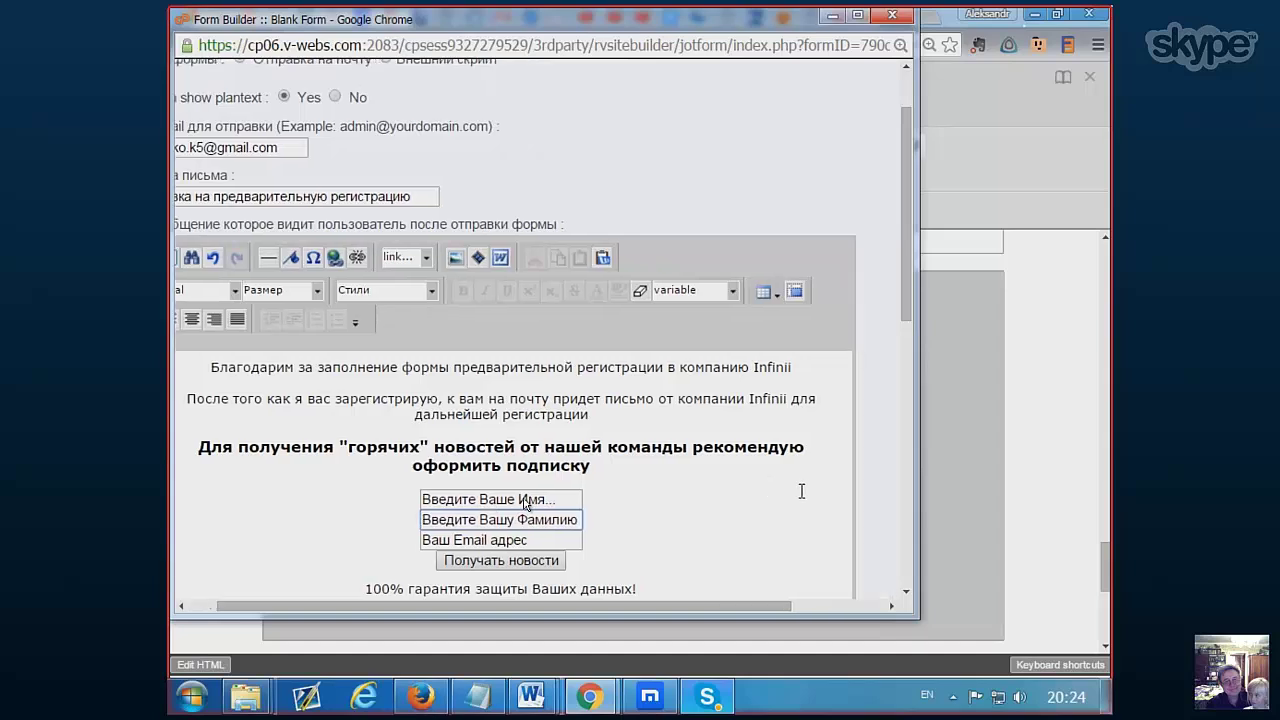
left_click(555, 500)
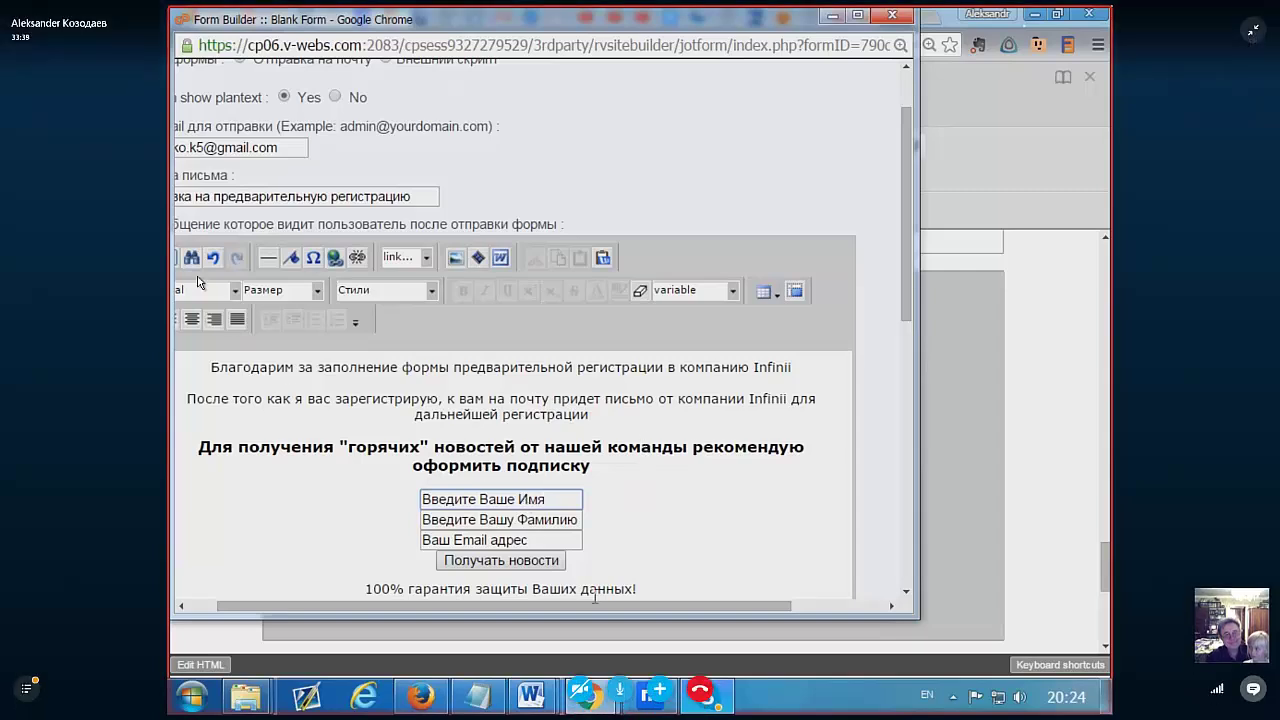
left_click(463, 540)
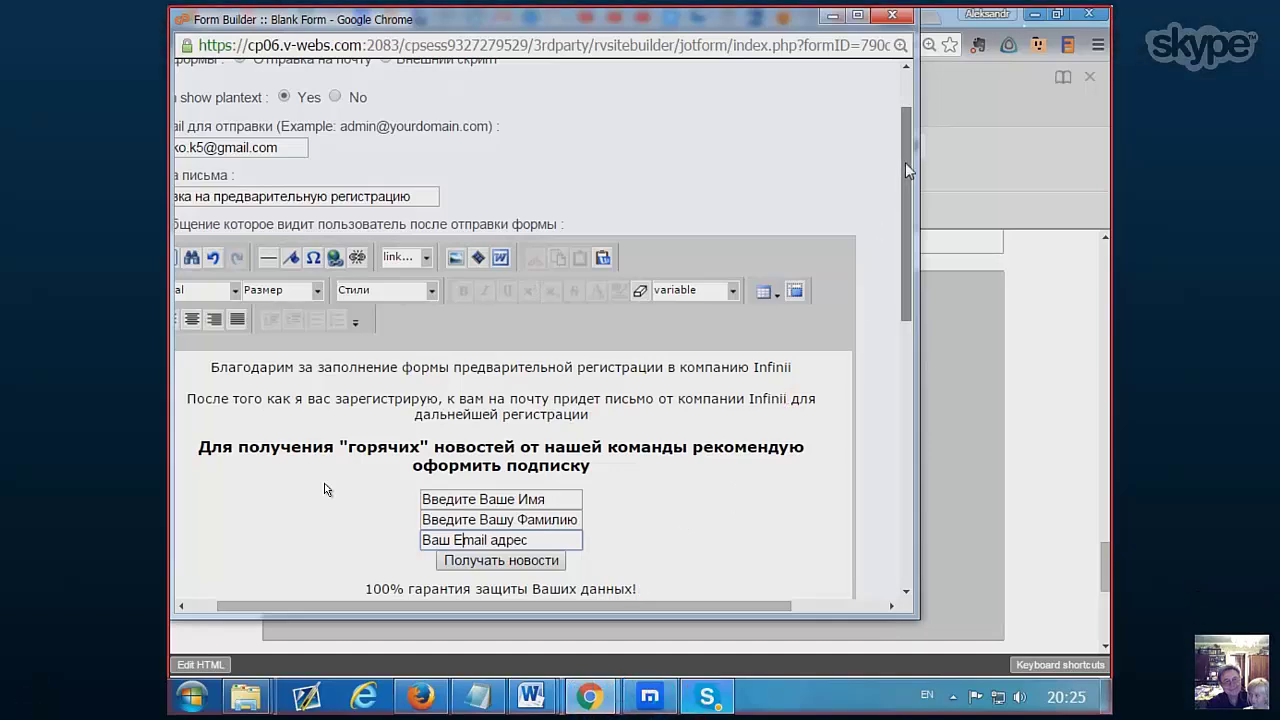
Save the registration form and close the form builder window
left_click_drag(905, 162, 905, 128)
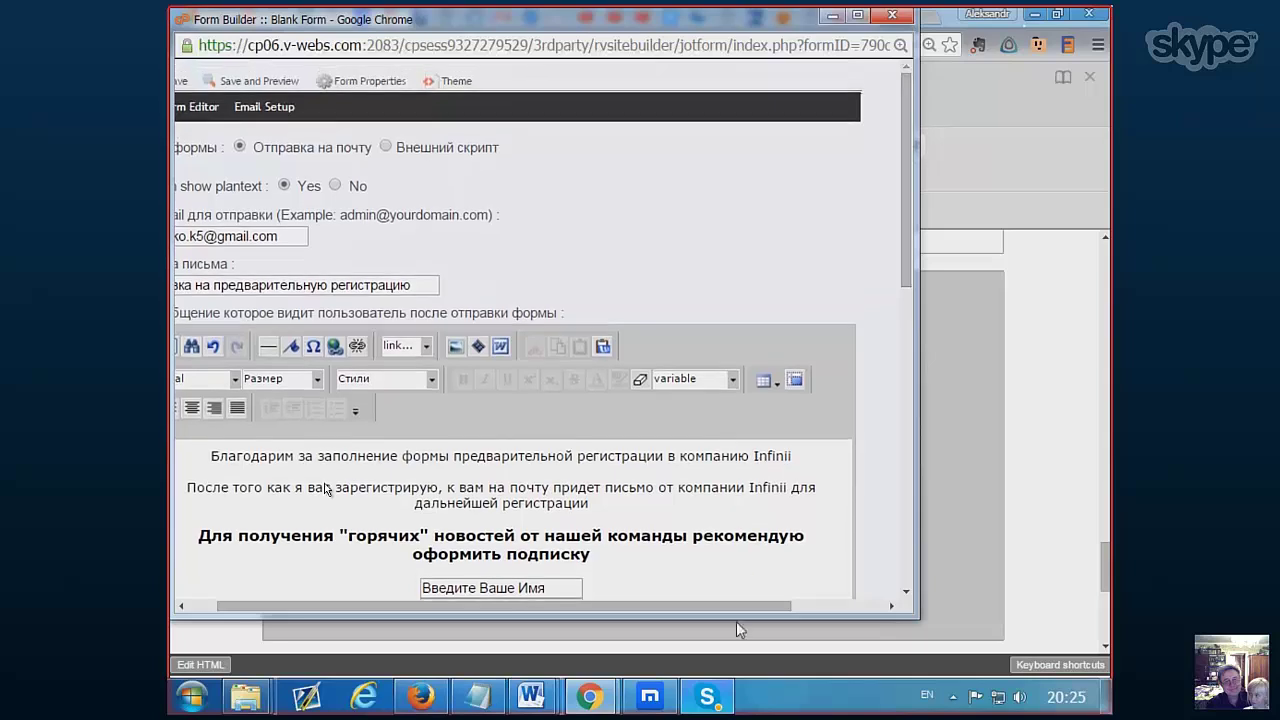
scroll(737, 621, "left", 1)
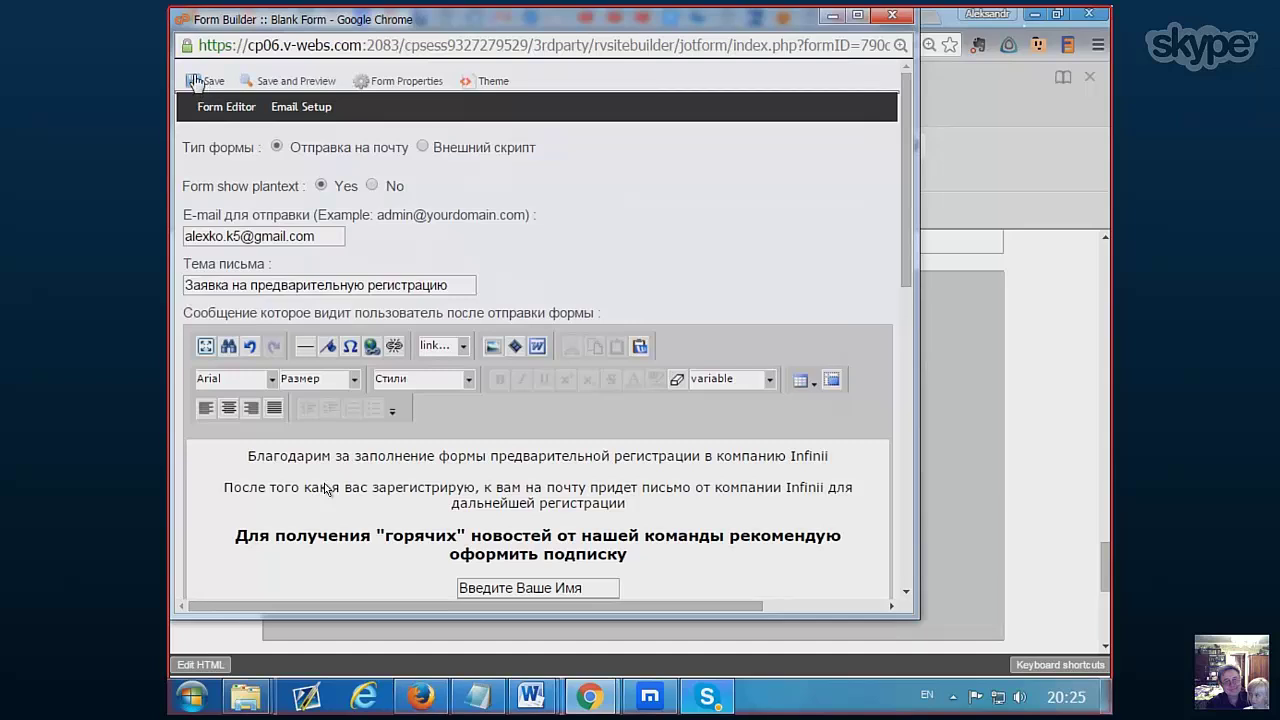
left_click(192, 80)
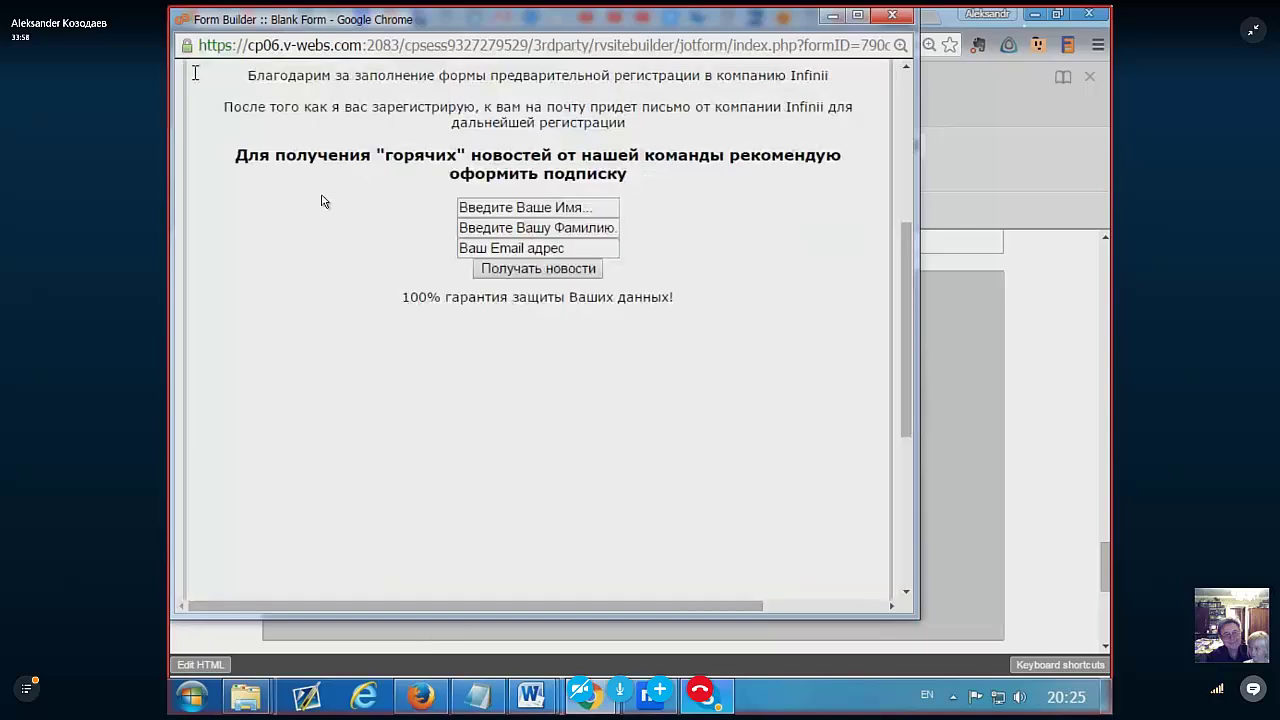
left_click_drag(895, 252, 915, 125)
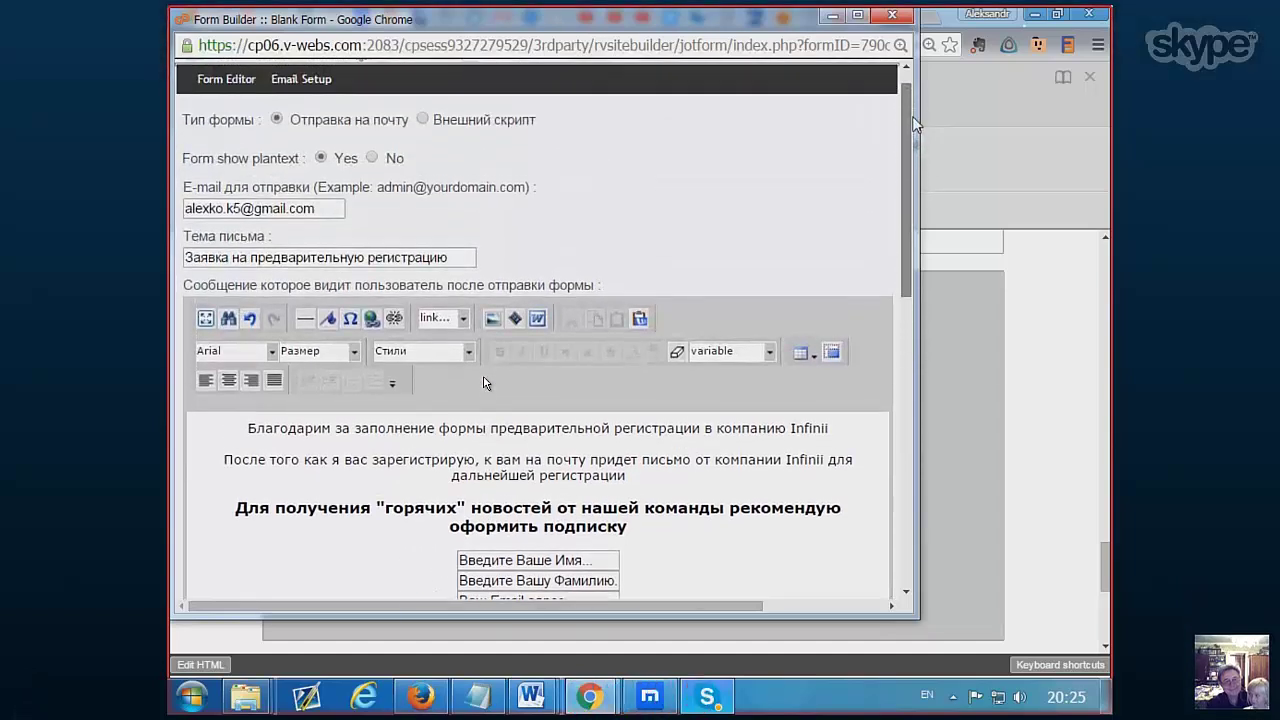
left_click_drag(913, 125, 902, 88)
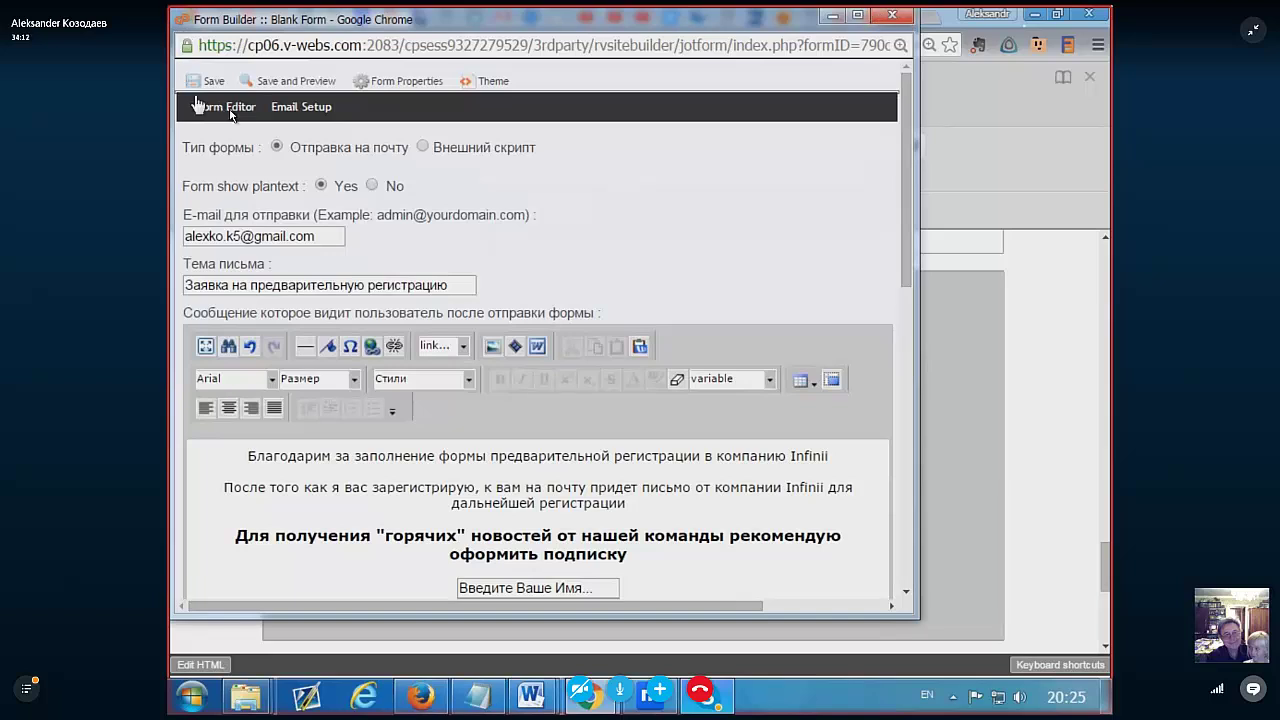
left_click(893, 18)
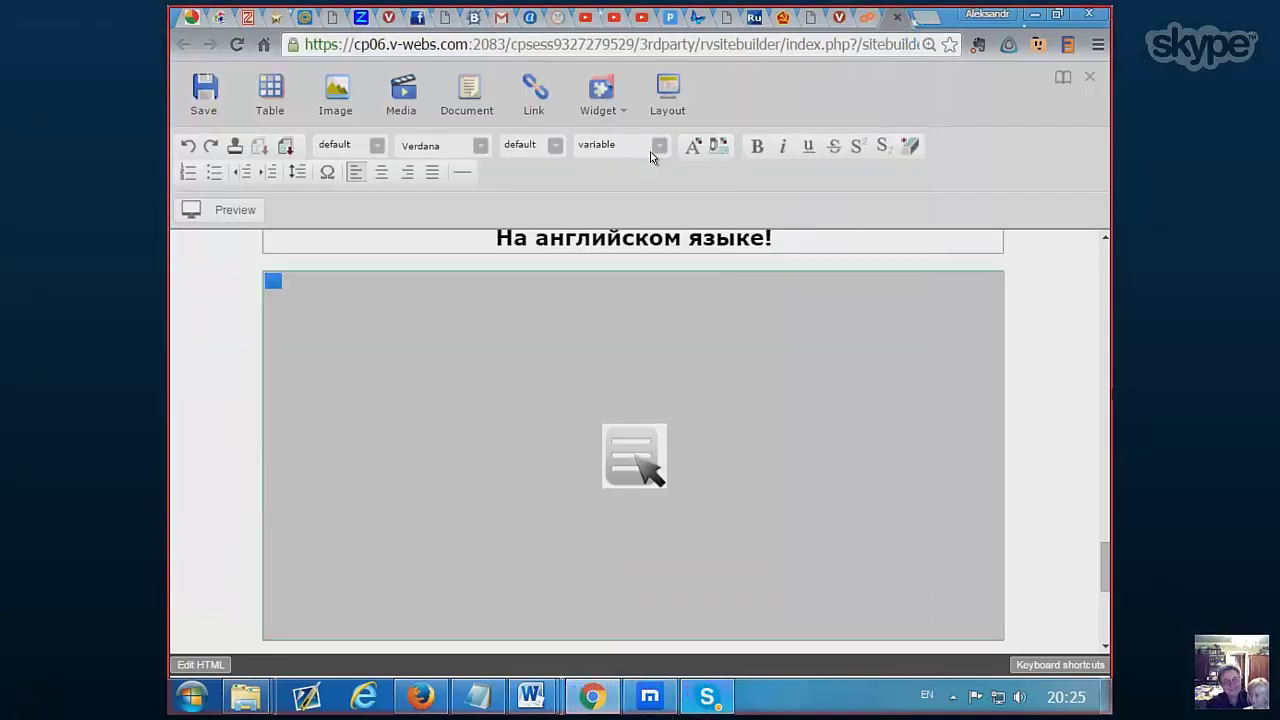
Save the edited website page containing the Infinii registration form
mouse_move(1103, 578)
left_mouse_down()
mouse_move(1103, 550)
mouse_move(1105, 608)
mouse_move(1105, 566)
left_mouse_up()
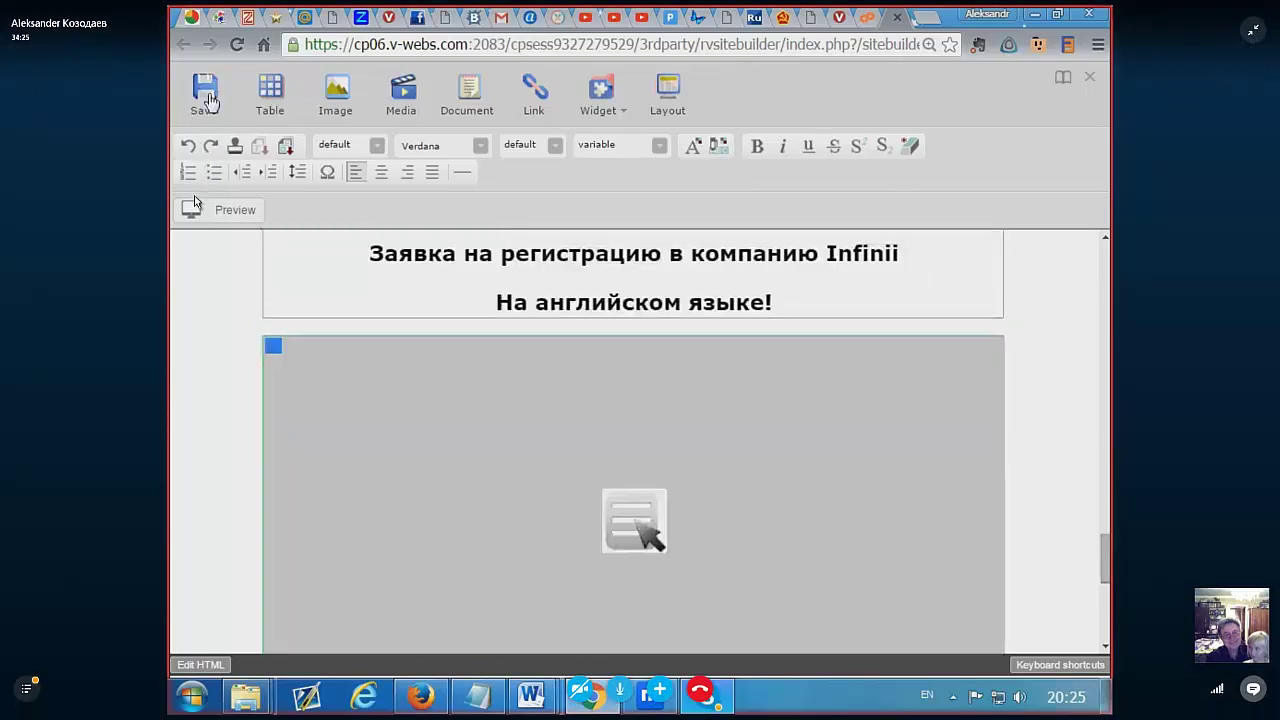
left_click(207, 98)
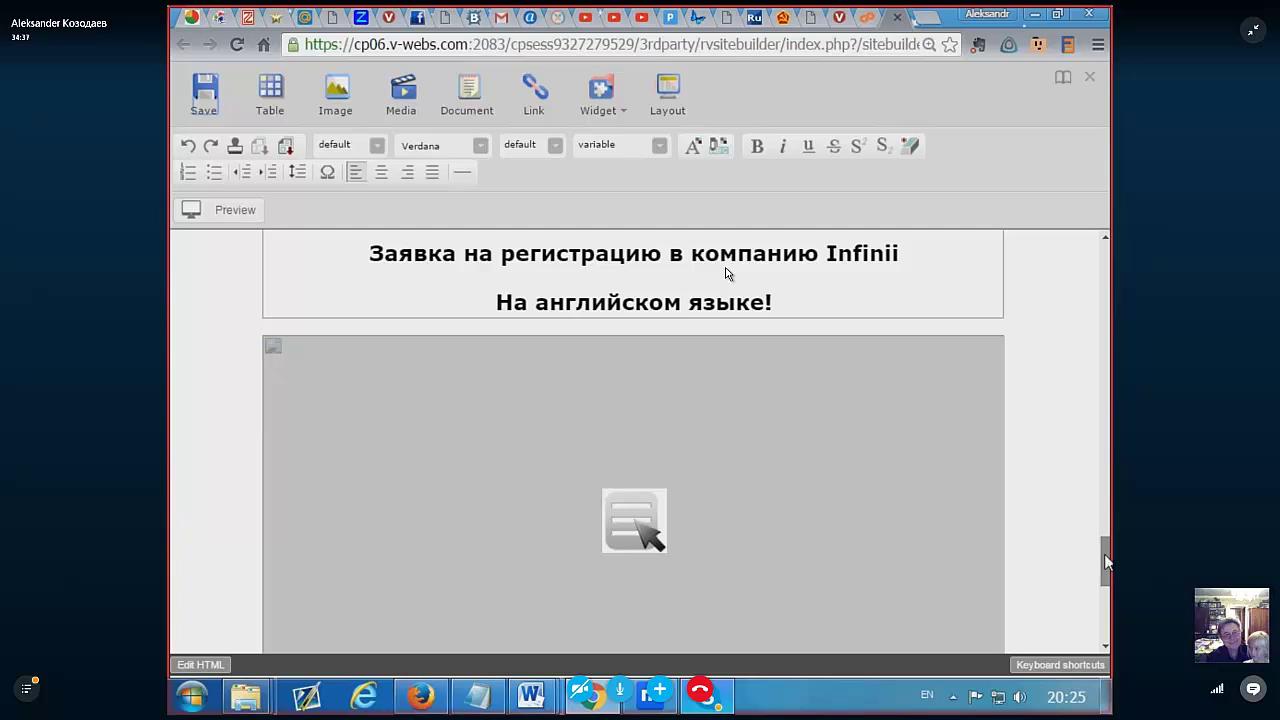
mouse_move(1107, 563)
left_mouse_down()
mouse_move(1107, 590)
mouse_move(1103, 551)
left_mouse_up()
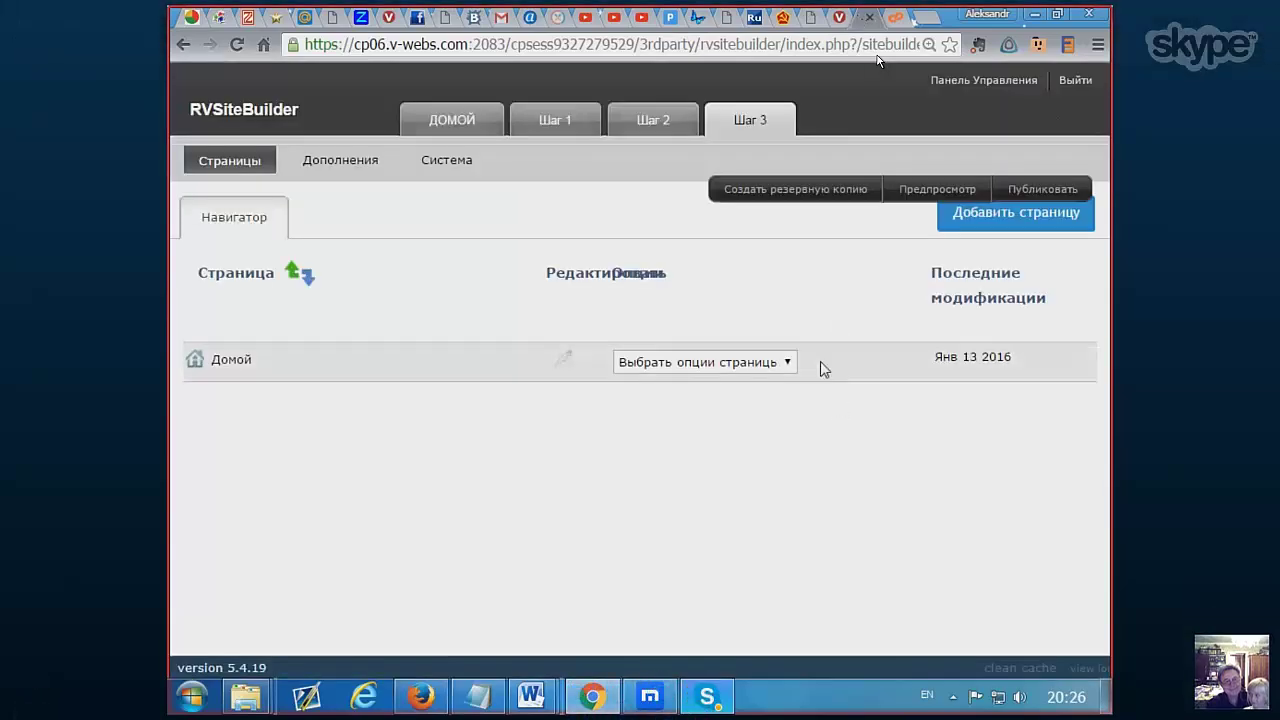
Open the website's publishing settings and set the destination domain to vi-netrabota.com
left_click(1067, 191)
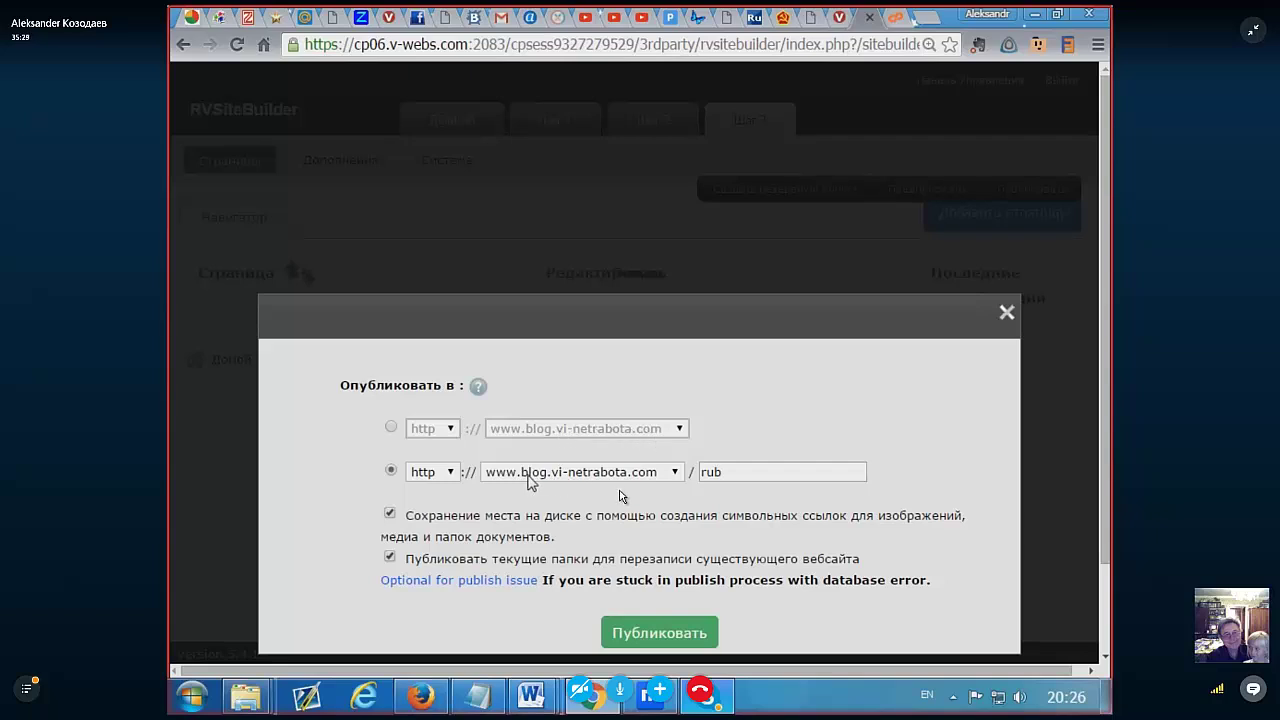
left_click(530, 479)
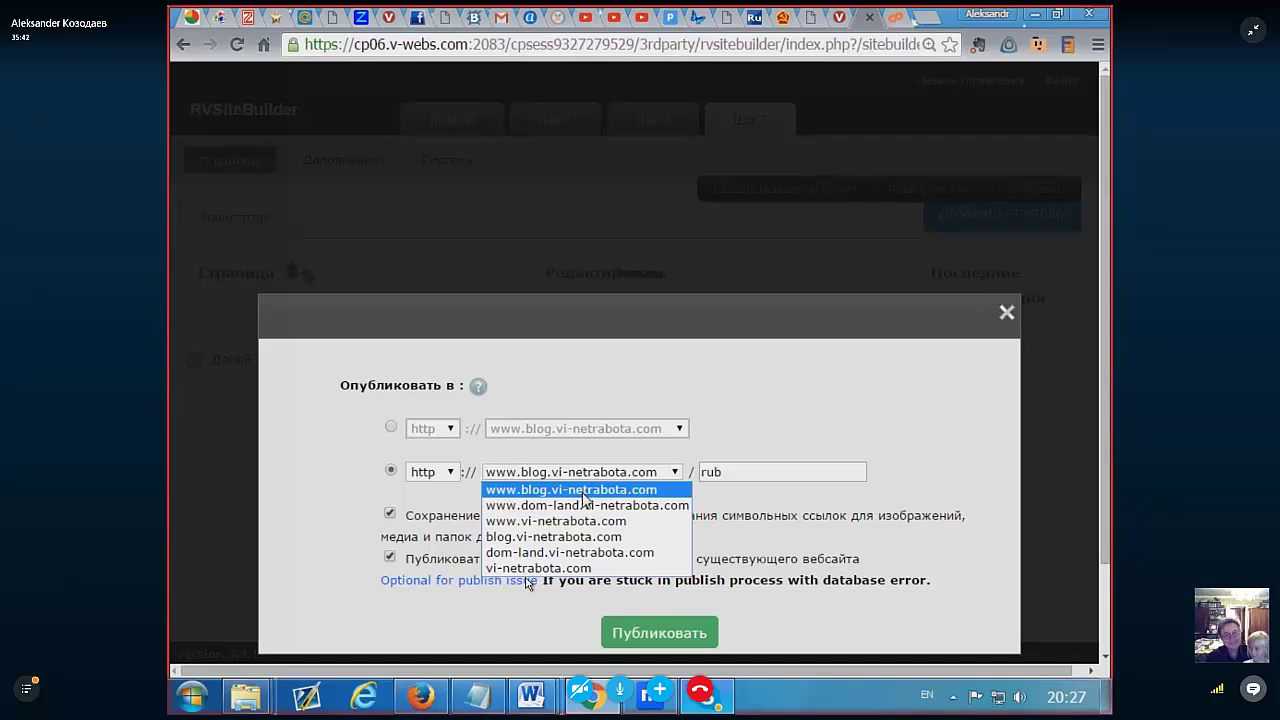
left_click(503, 572)
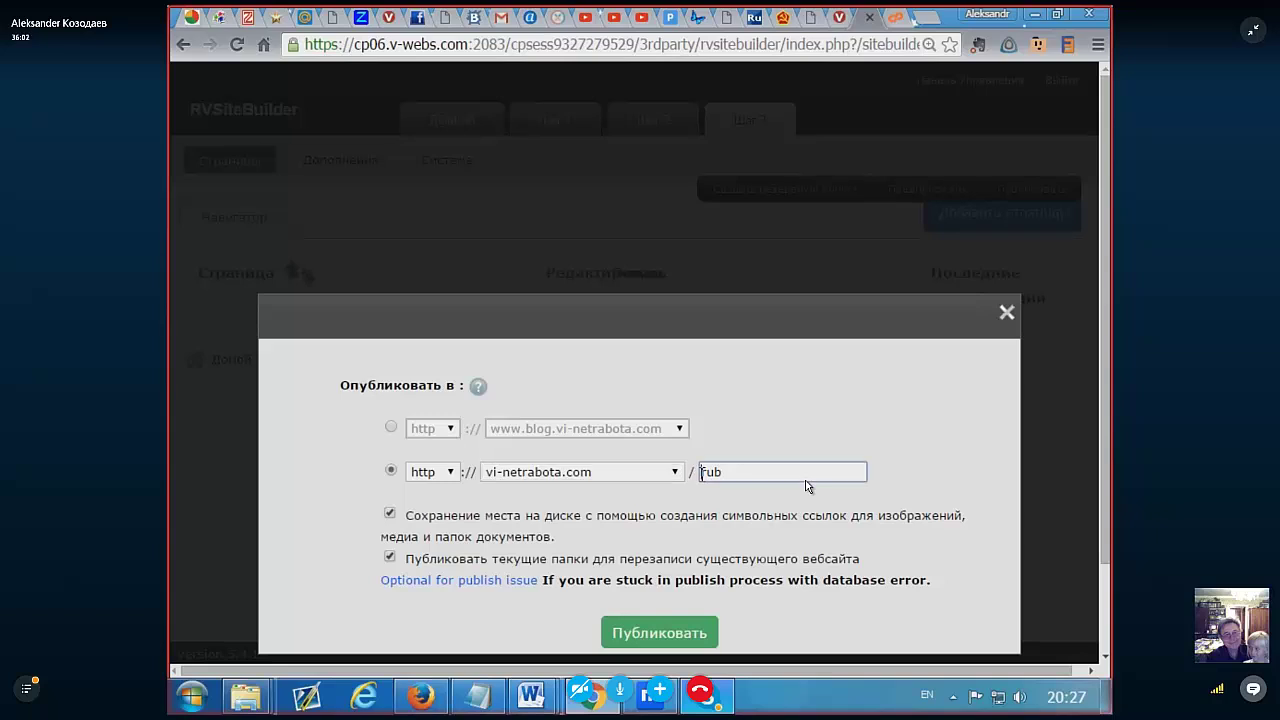
left_click_drag(701, 476, 720, 476)
mouse_move(712, 705)
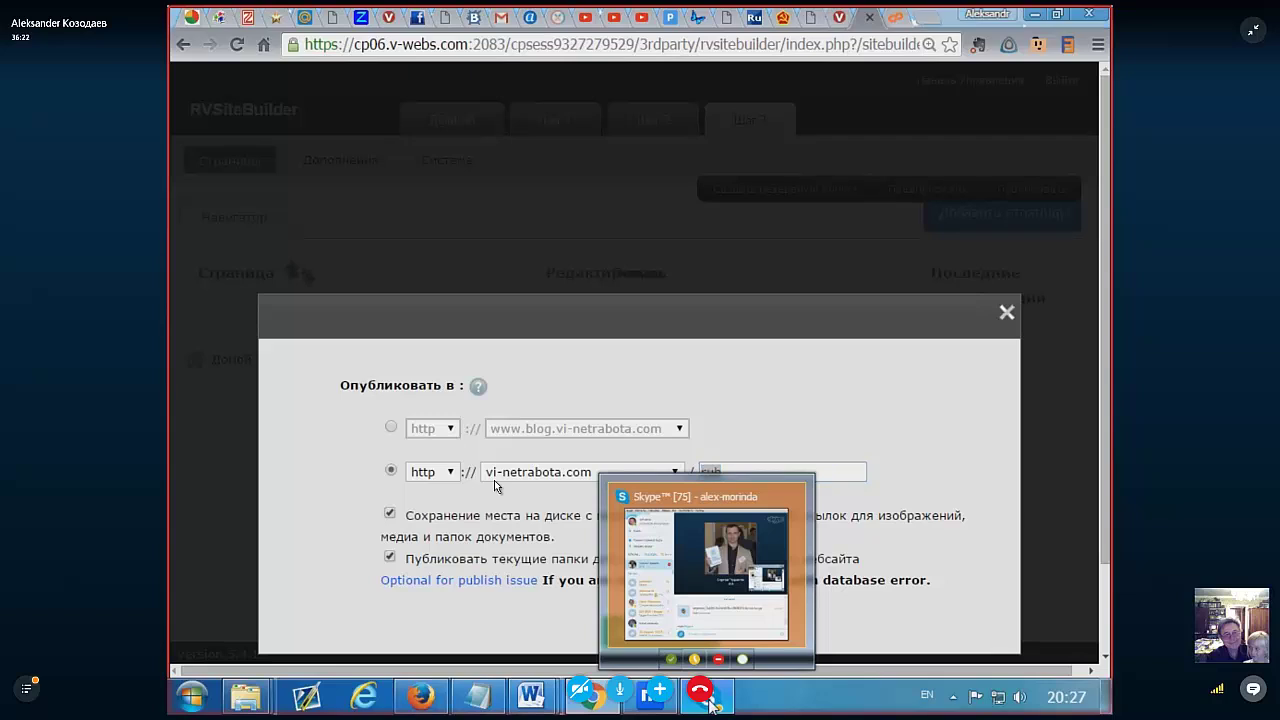
left_click(710, 700)
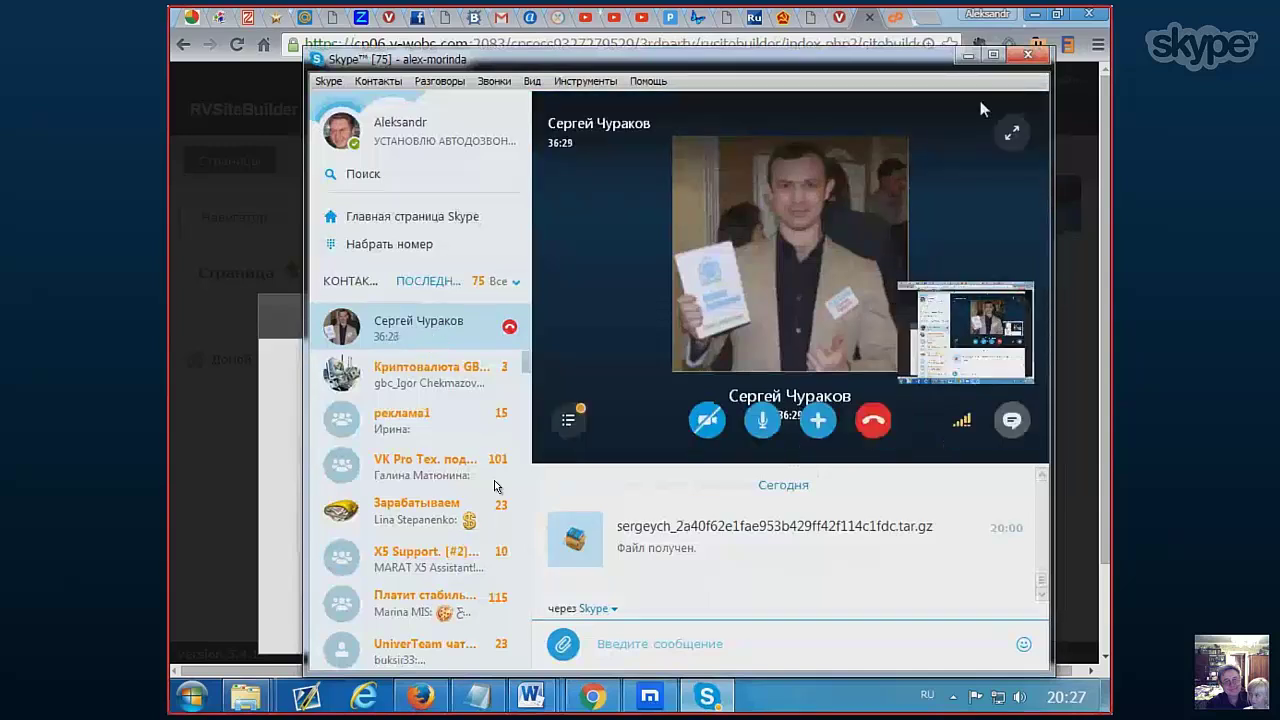
left_click(1030, 55)
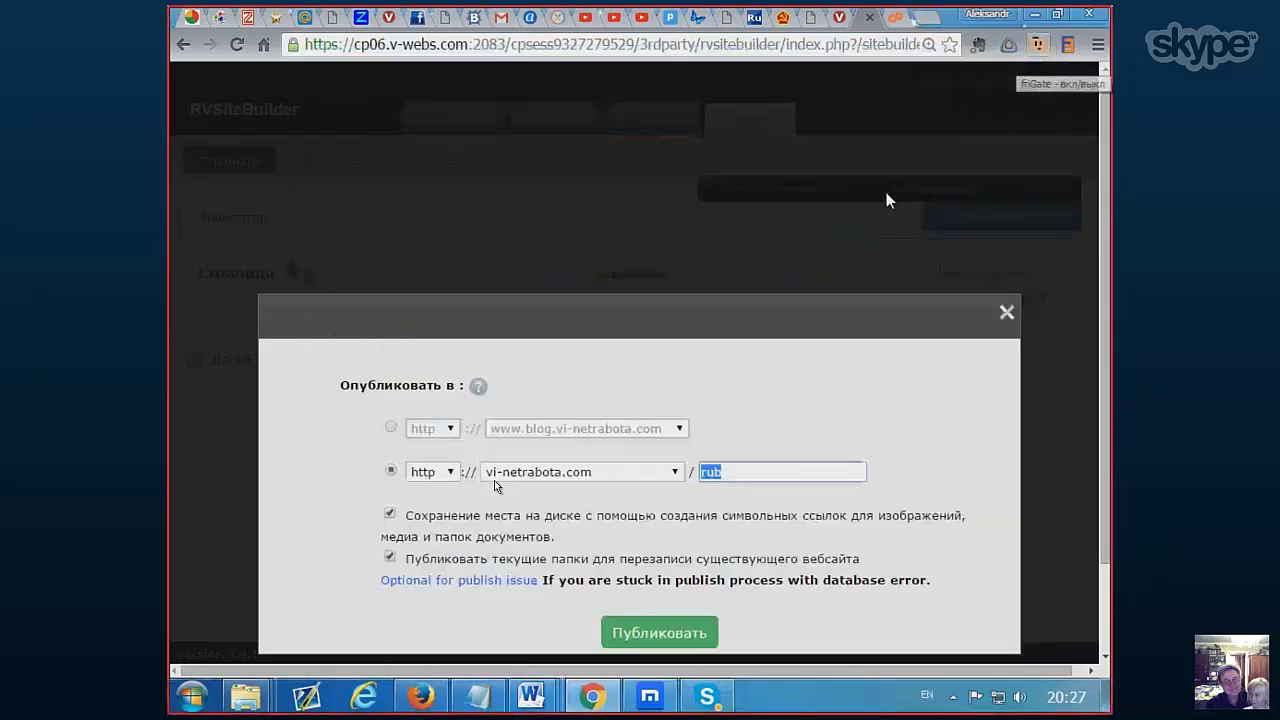
mouse_move(528, 706)
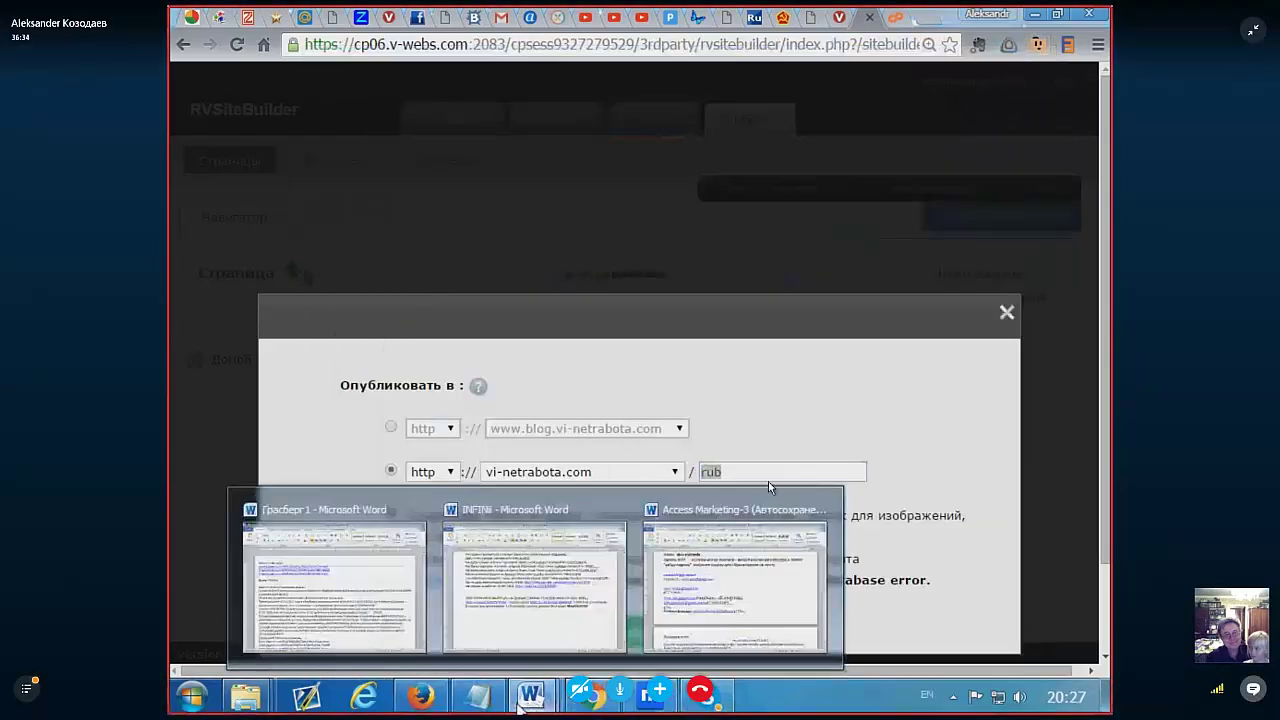
left_click(508, 613)
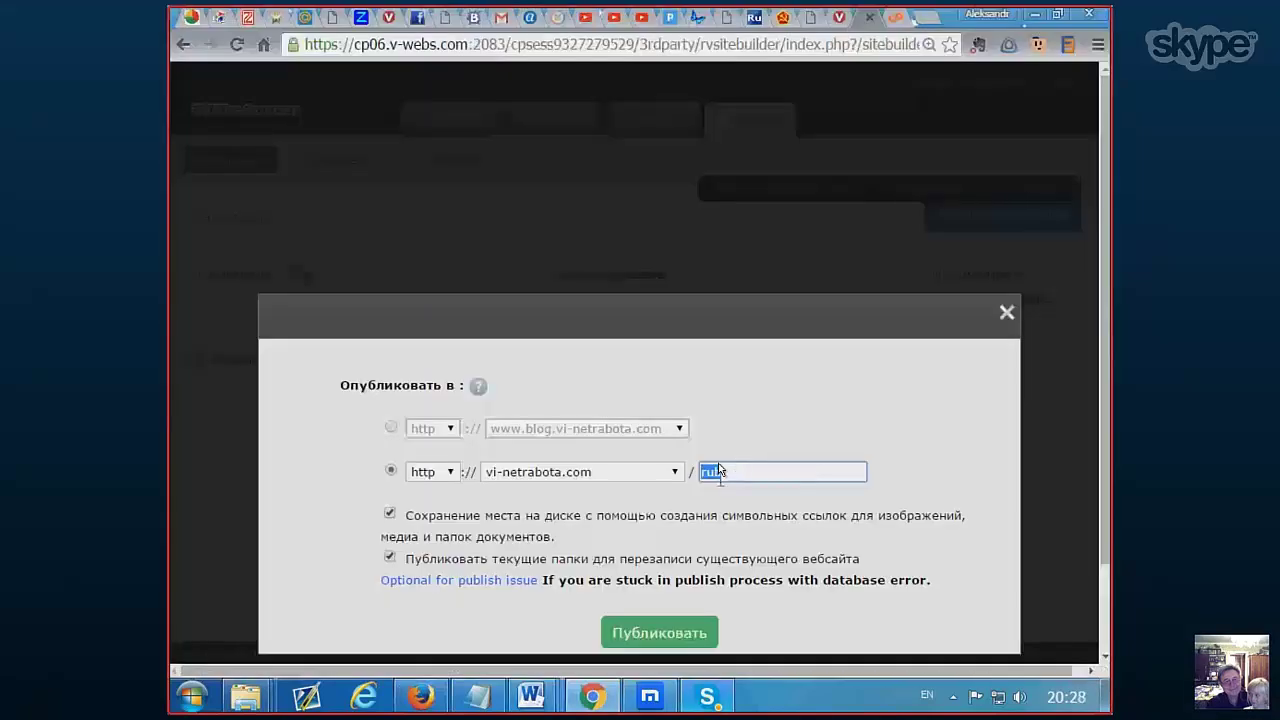
Set the destination folder to infinii and publish the website
type("infraii")
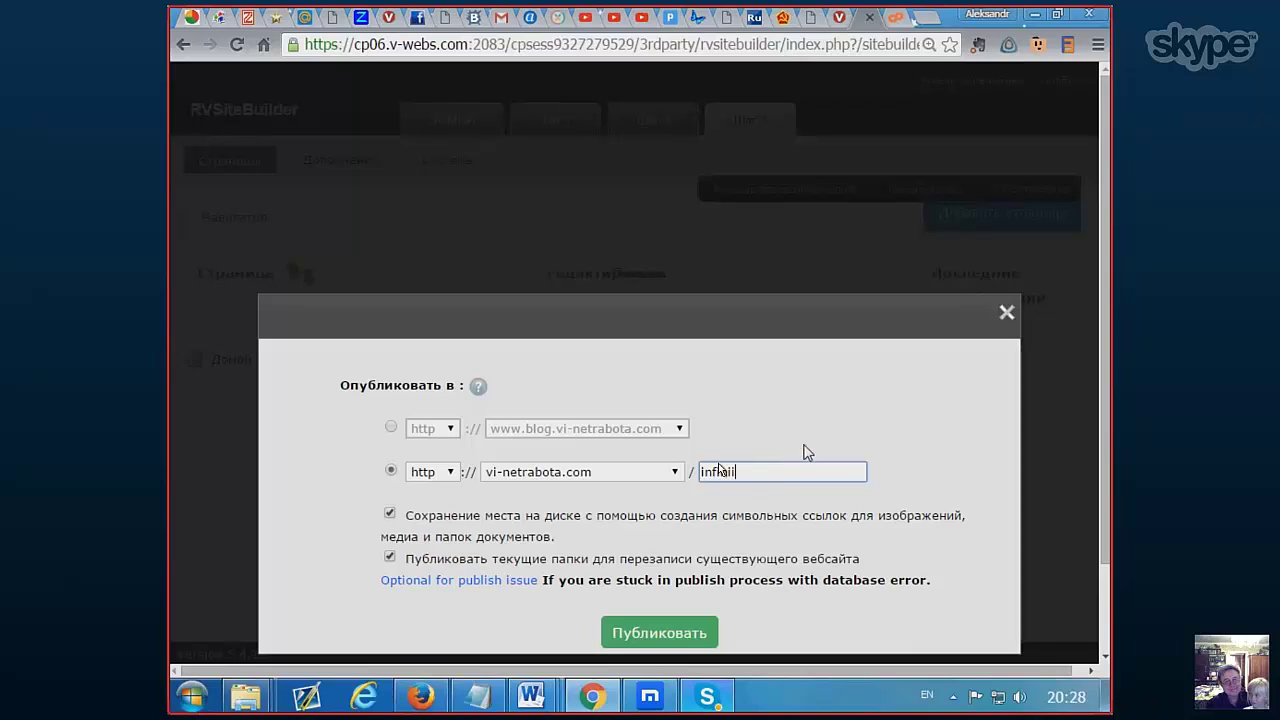
left_click(650, 636)
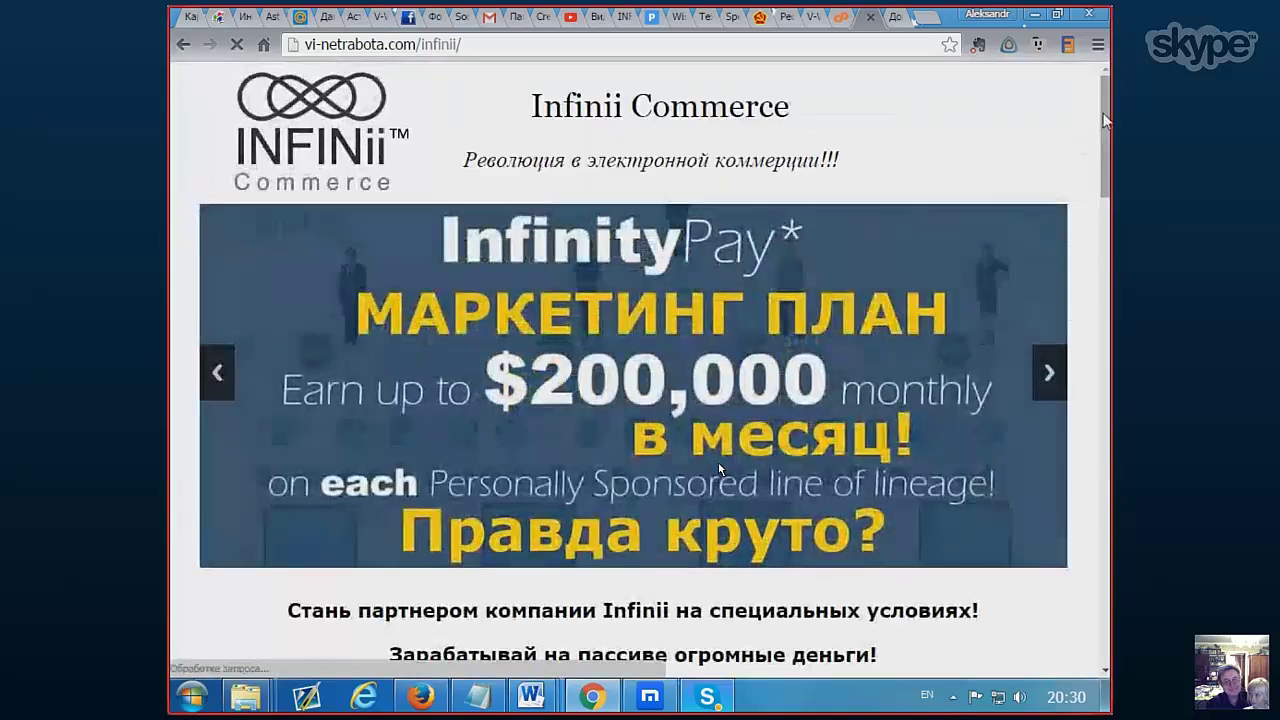
Review the published Infinii page from the banner down to the registration form, partner contacts and social sharing links
left_click_drag(1104, 120, 1100, 182)
scroll(718, 469, "down", 10)
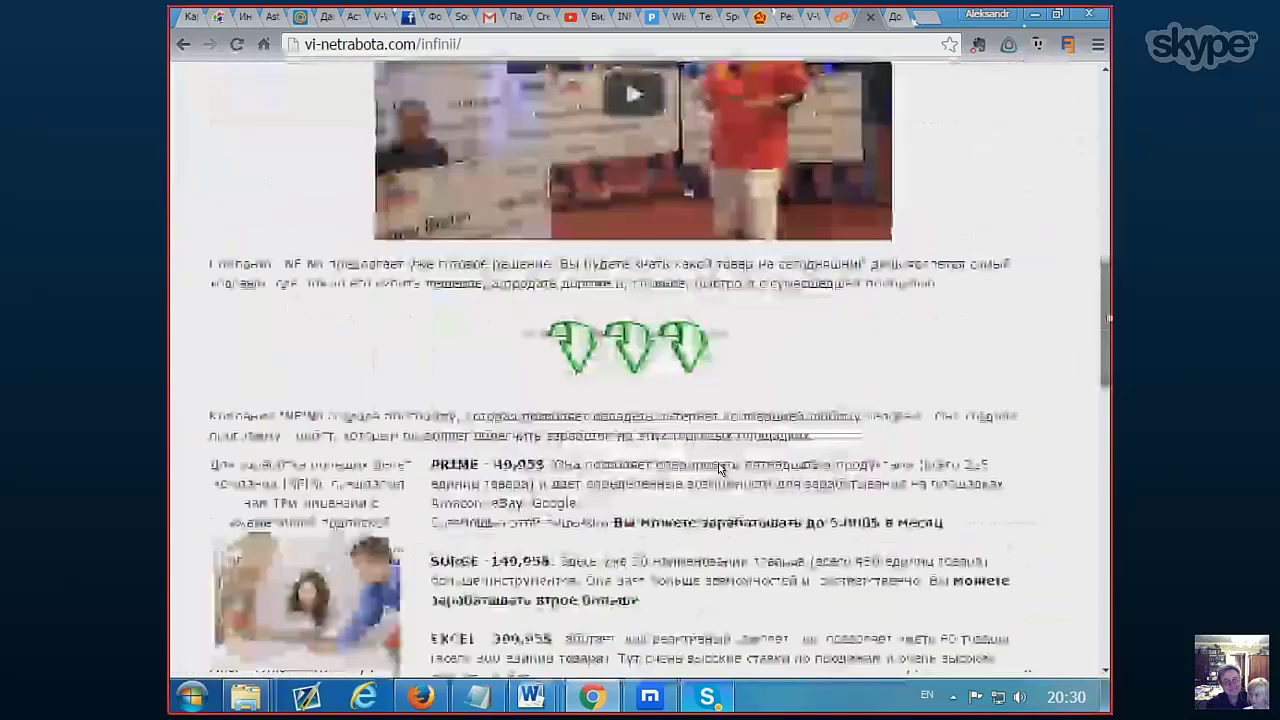
scroll(718, 469, "down", 8)
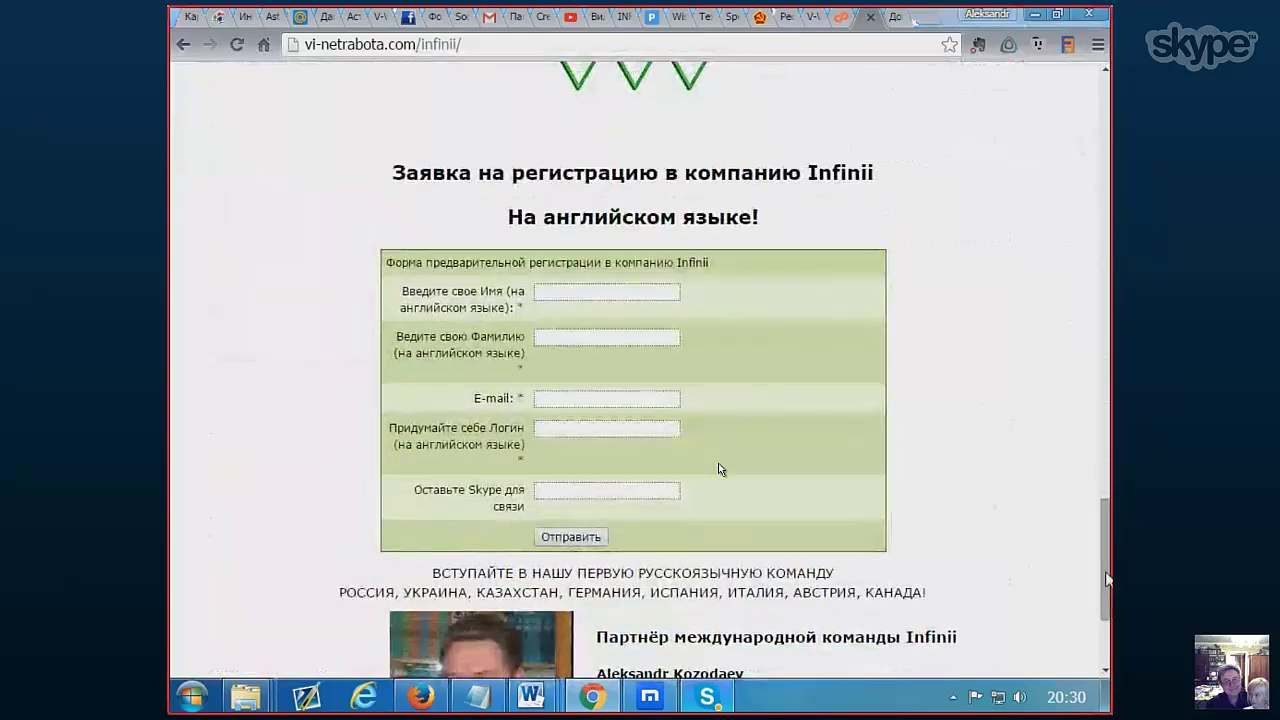
mouse_move(1107, 578)
left_mouse_down()
mouse_move(1104, 614)
mouse_move(1103, 586)
mouse_move(1106, 597)
left_mouse_up()
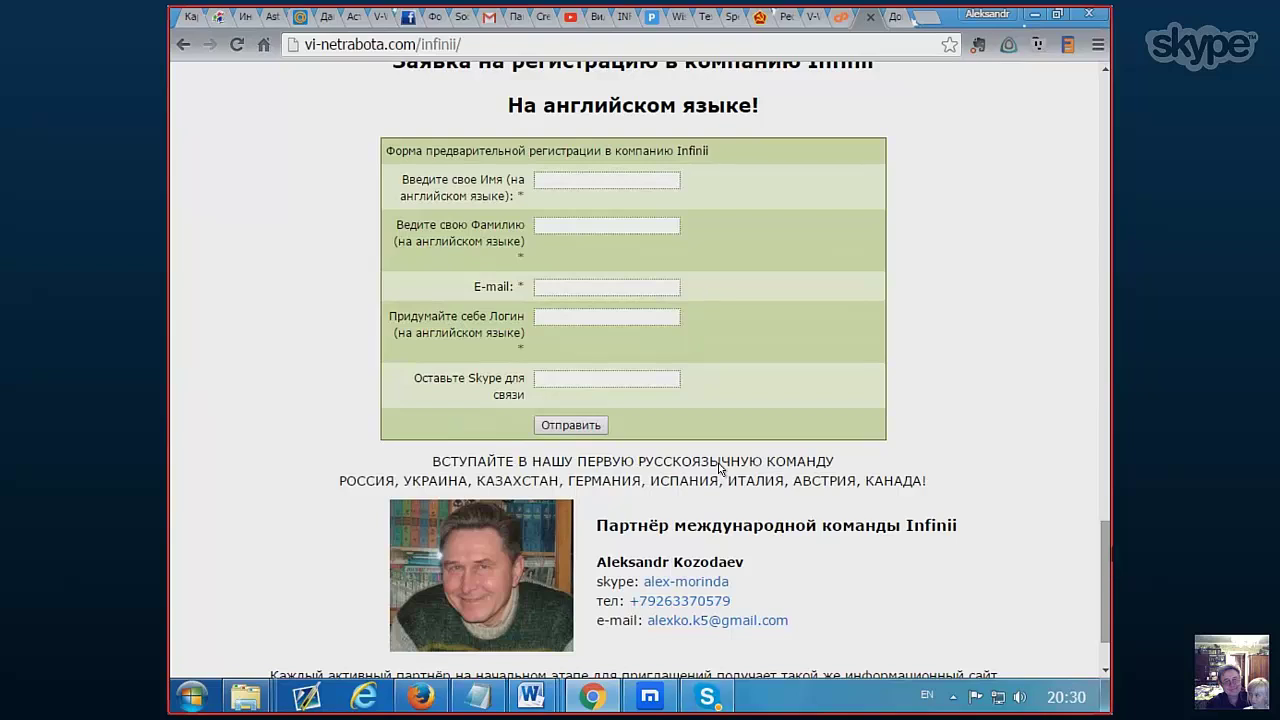
left_click_drag(1108, 557, 1108, 580)
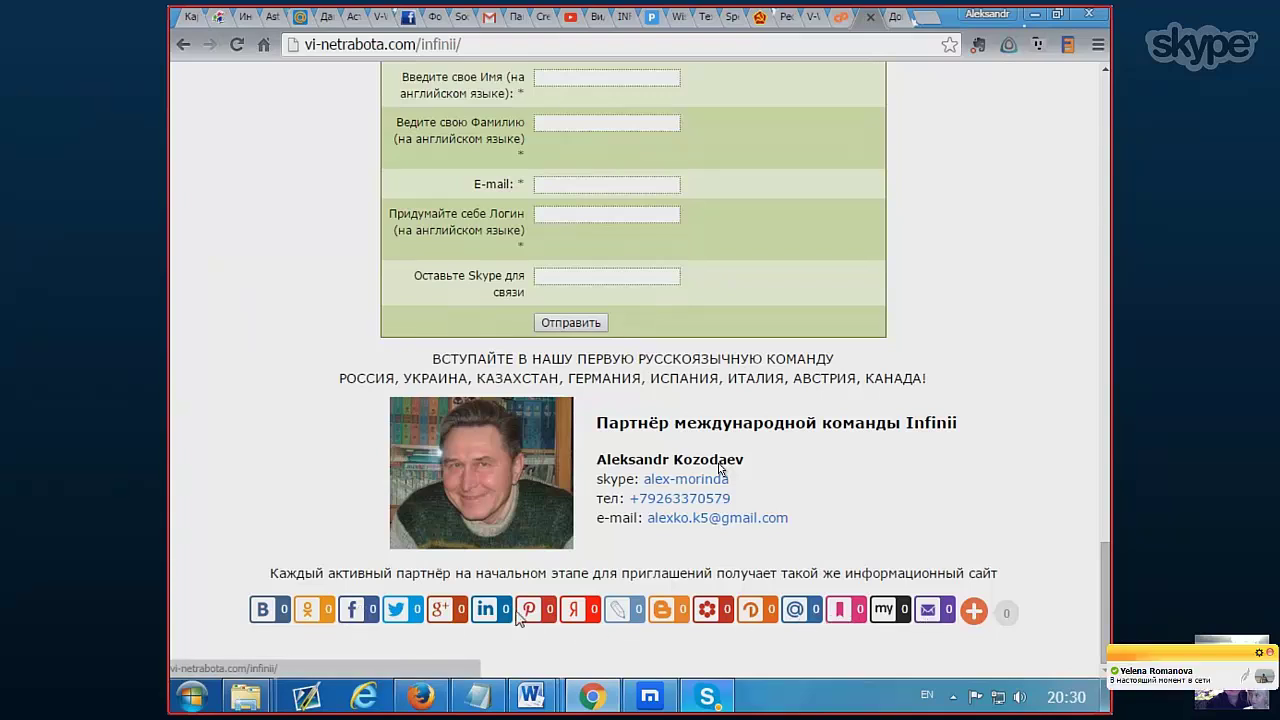
Share the published page's link on the Facebook timeline
left_click(352, 612)
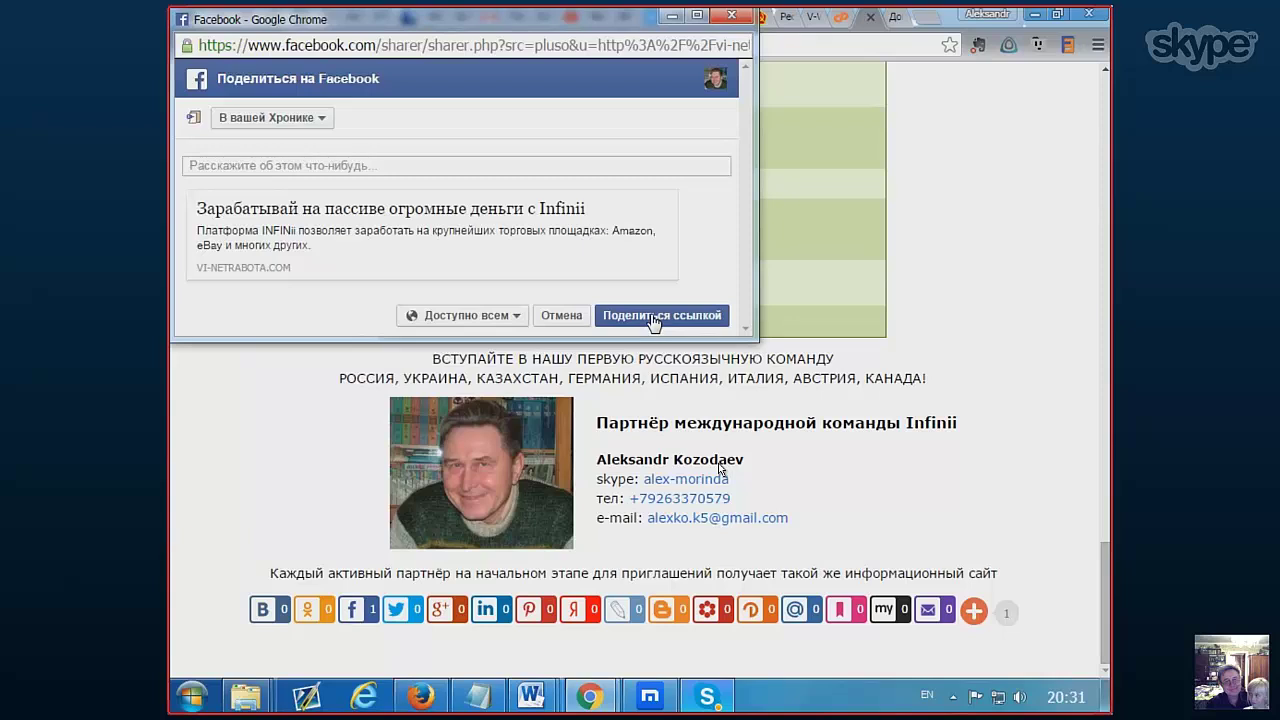
left_click(652, 316)
left_click(652, 317)
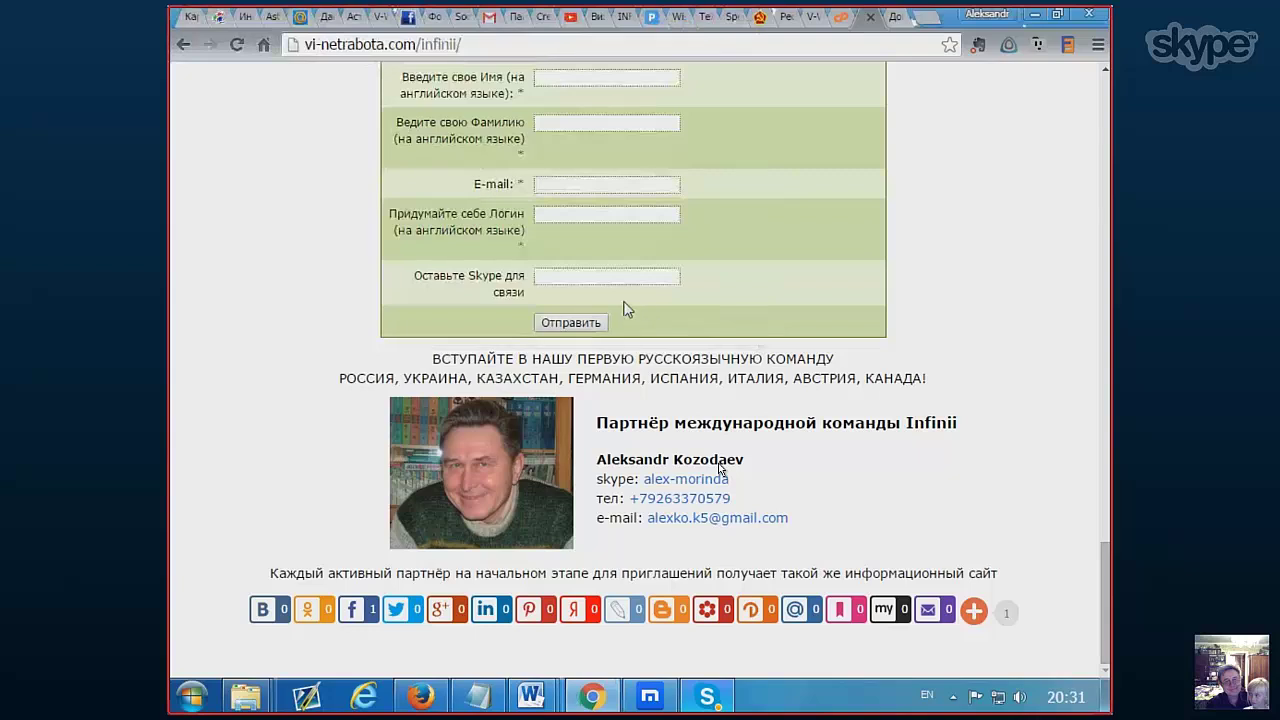
Share the published page on Twitter by posting the prefilled tweet with its link
left_click(410, 612)
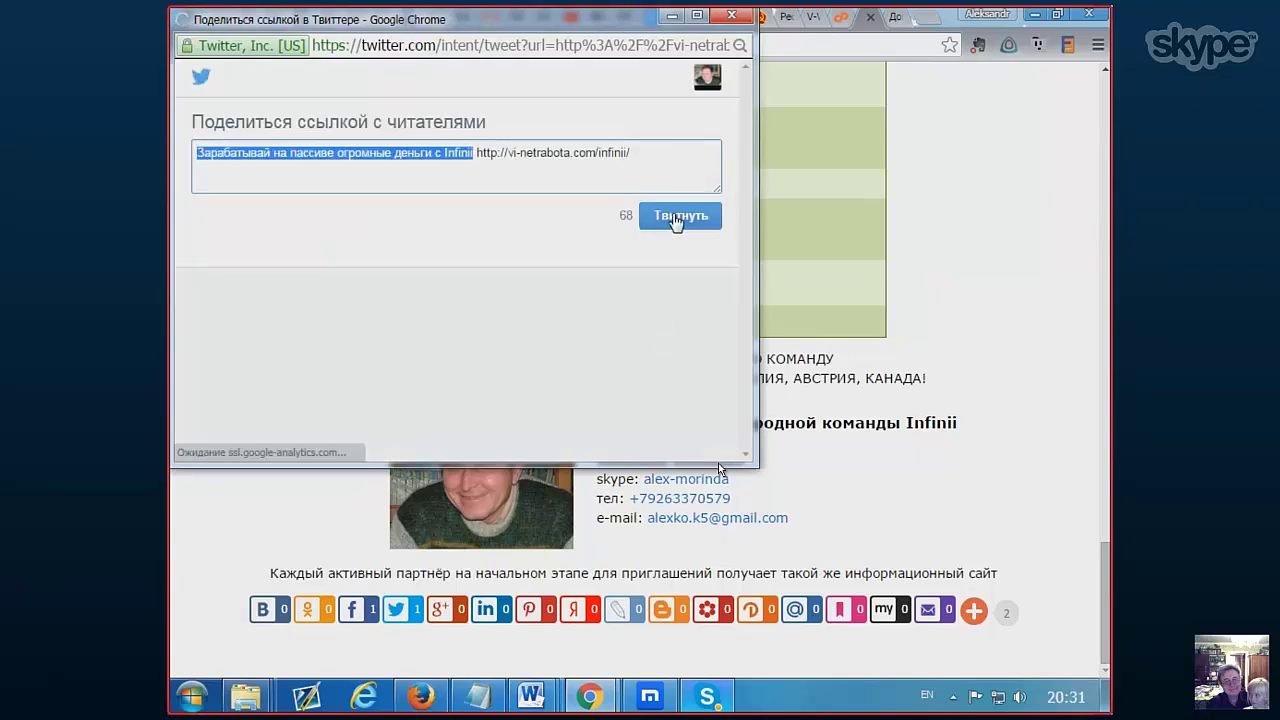
left_click(677, 219)
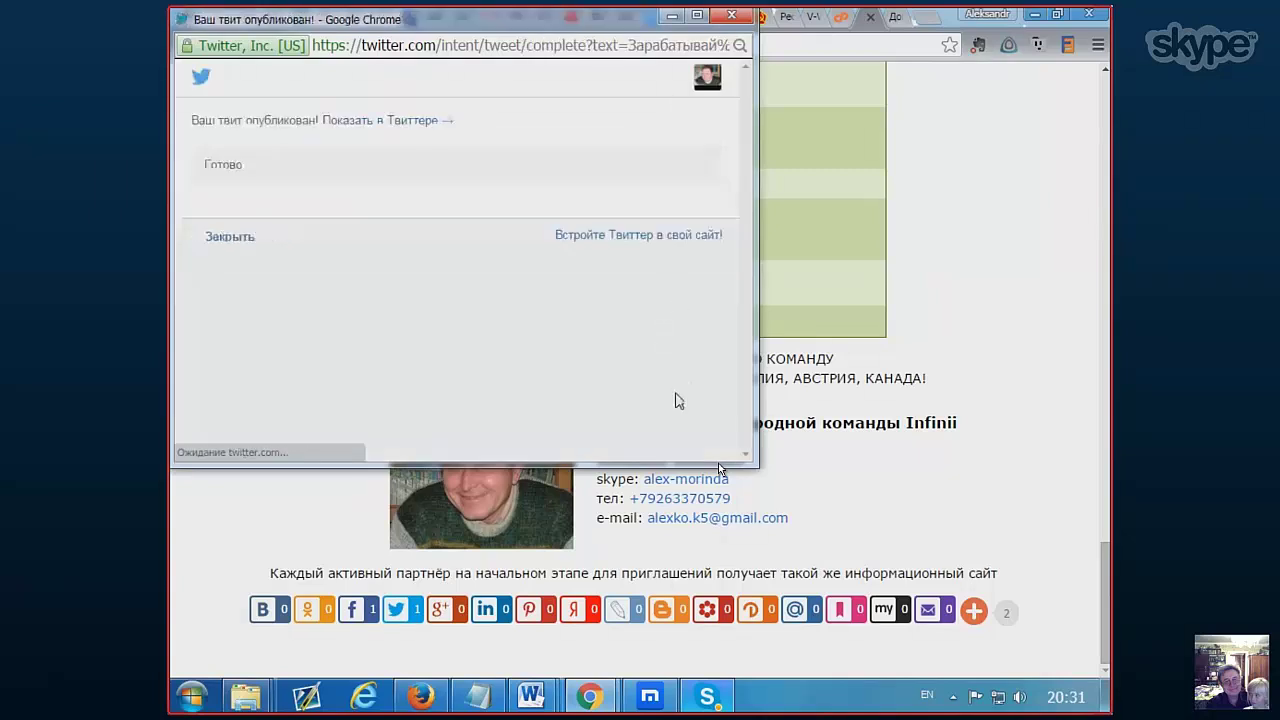